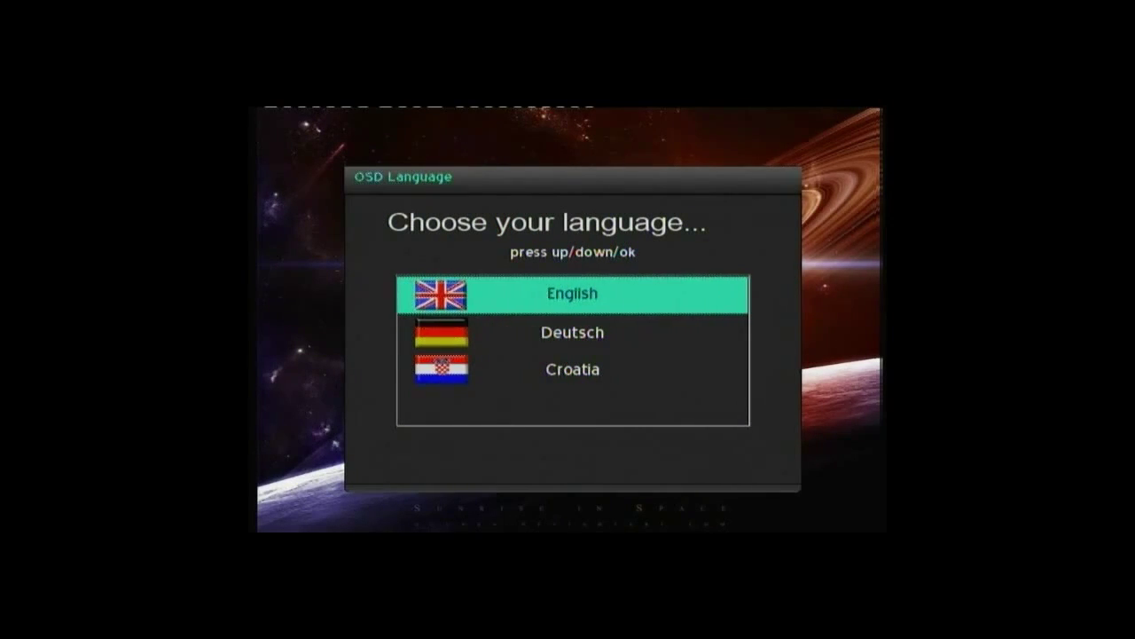
Choose English as the on-screen language and set the time zone to GMT Greenwich Mean Time
{"action": "key", "text": "Return"}
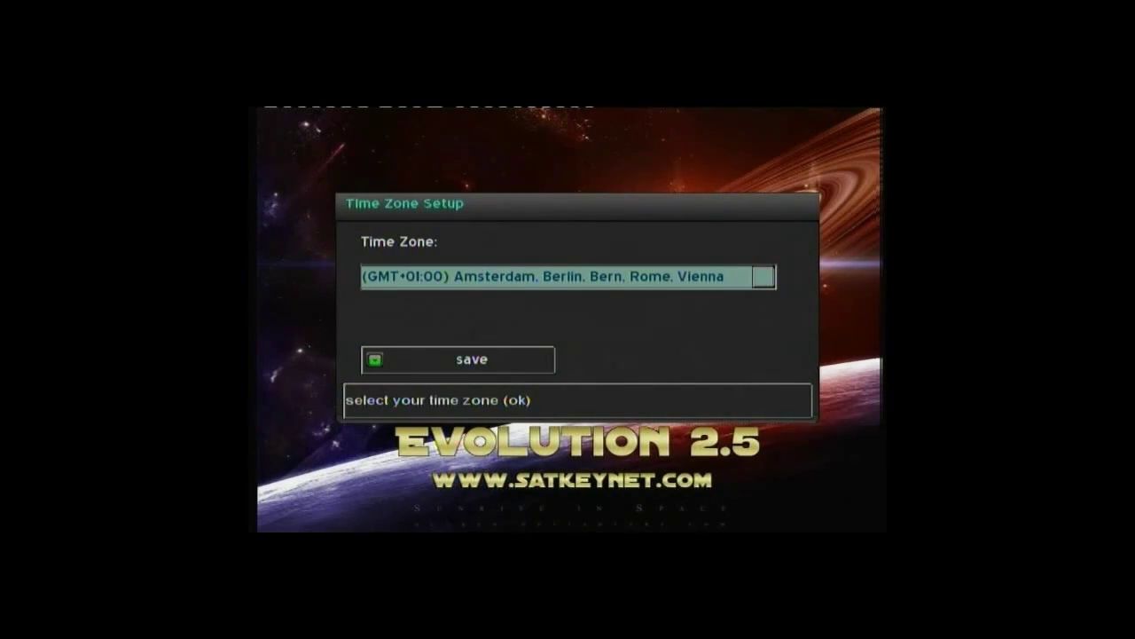
{"action": "key", "text": "Return"}
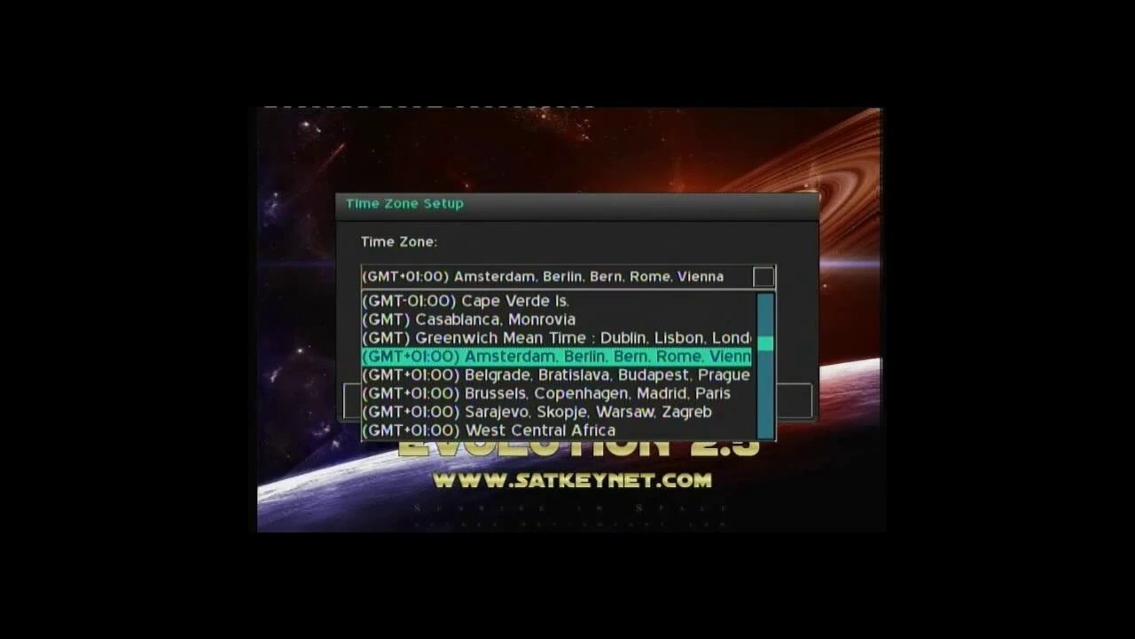
{"action": "key", "text": "Up"}
{"action": "key", "text": "Return"}
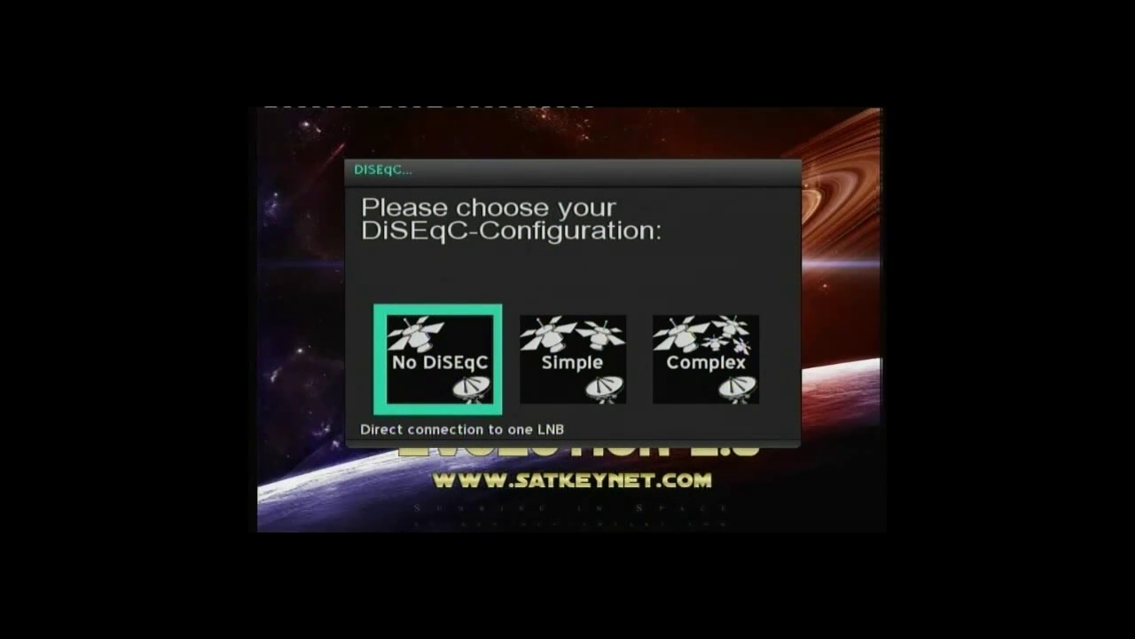
Select No DiSEqC with satellite 27 Astra/Eurobird 28.2E and save the configuration
{"action": "key", "text": "Return"}
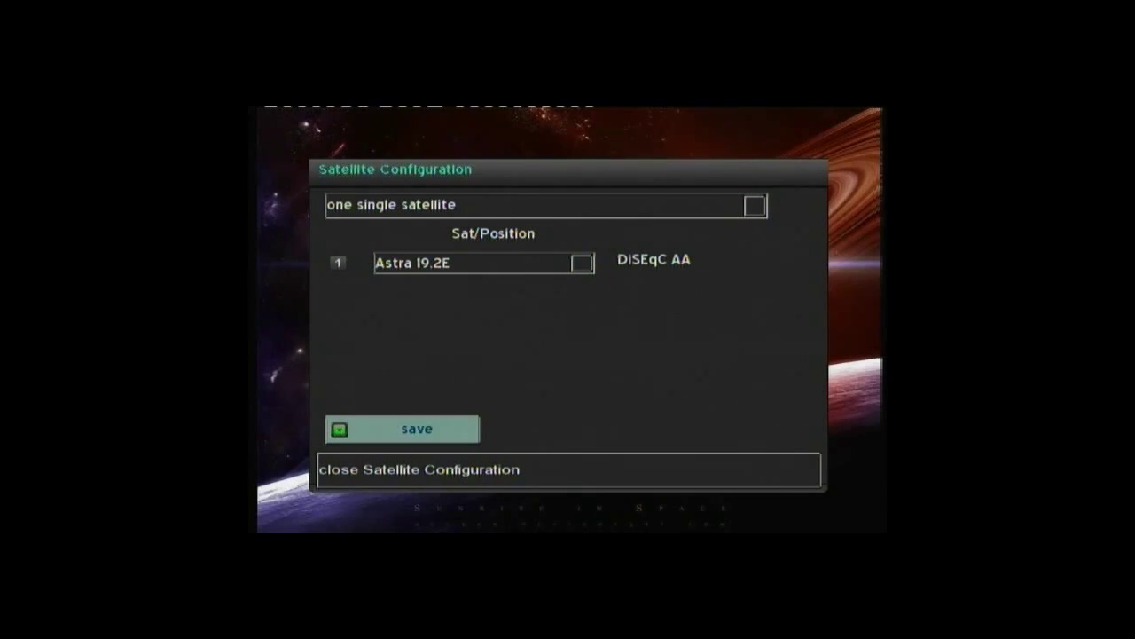
{"action": "key", "text": "Up"}
{"action": "key", "text": "Return"}
{"action": "key", "text": "Down"}
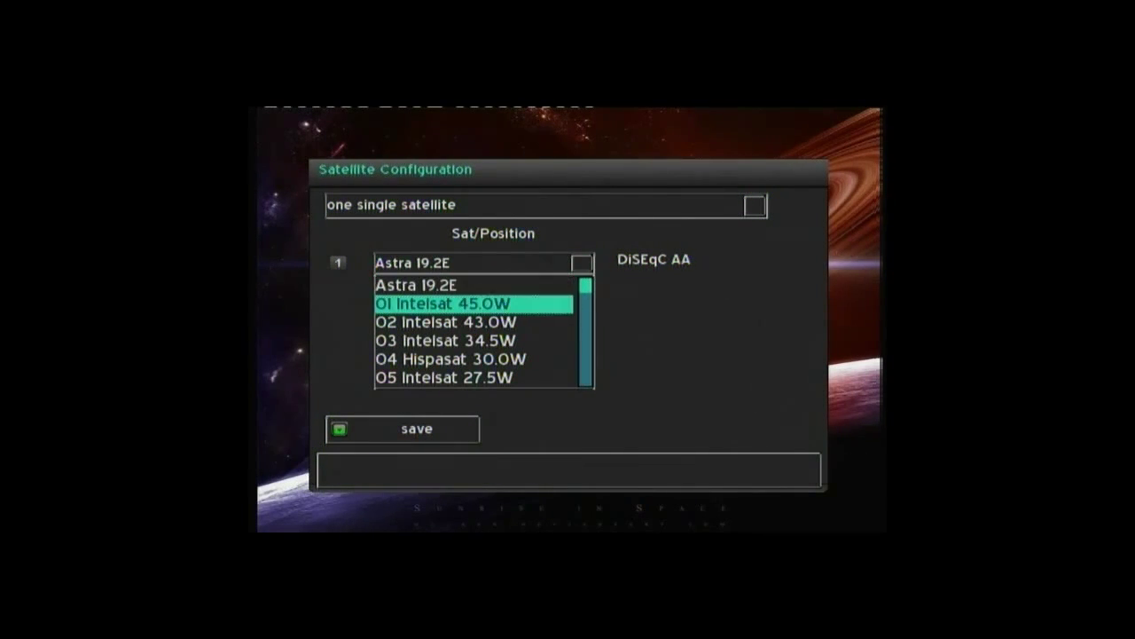
{"action": "key", "text": "Down"}
{"action": "key", "text": "Down"}
{"action": "key", "text": "Down"}
{"action": "key", "text": "Down"}
{"action": "key", "text": "Down"}
{"action": "key", "text": "Down"}
{"action": "key", "text": "Down"}
{"action": "key", "text": "Down"}
{"action": "key", "text": "Down"}
{"action": "key", "text": "Down"}
{"action": "key", "text": "Down"}
{"action": "key", "text": "Down"}
{"action": "key", "text": "Down"}
{"action": "key", "text": "Down"}
{"action": "key", "text": "Down"}
{"action": "key", "text": "Down"}
{"action": "key", "text": "Down"}
{"action": "key", "text": "Down"}
{"action": "key", "text": "Down"}
{"action": "key", "text": "Down"}
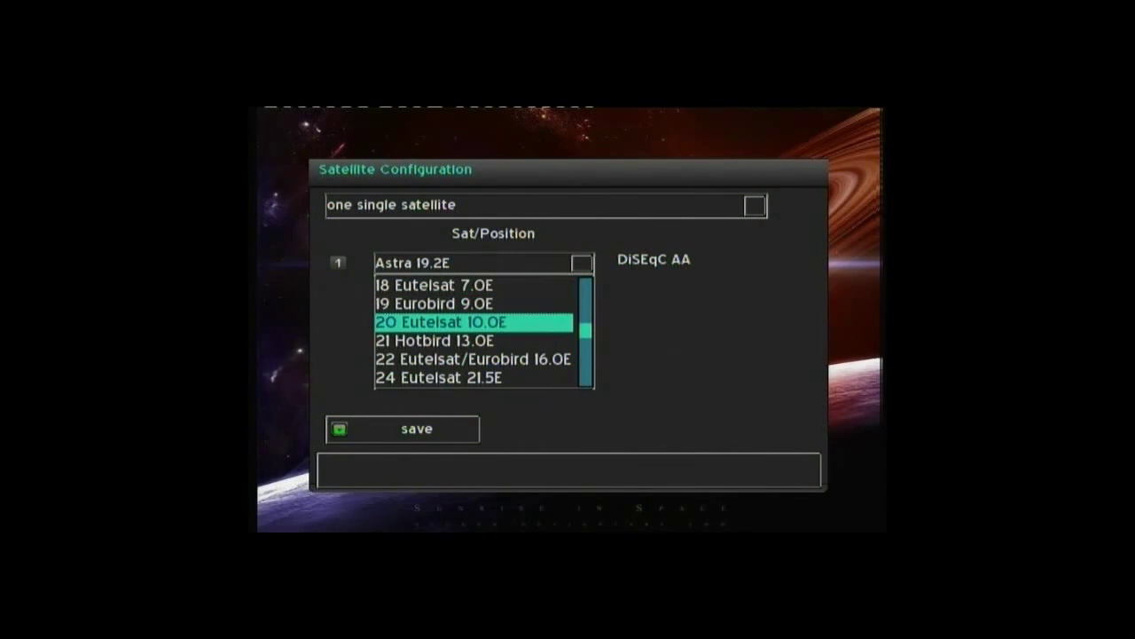
{"action": "key", "text": "Down"}
{"action": "key", "text": "Down"}
{"action": "key", "text": "Down"}
{"action": "key", "text": "Down"}
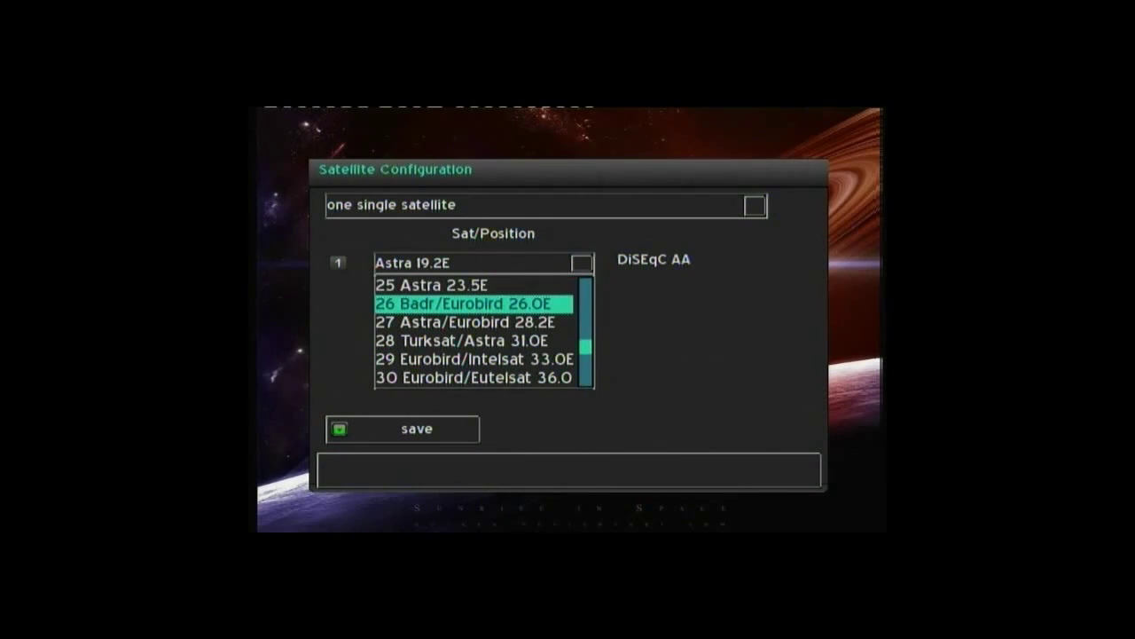
{"action": "key", "text": "Down"}
{"action": "key", "text": "Return"}
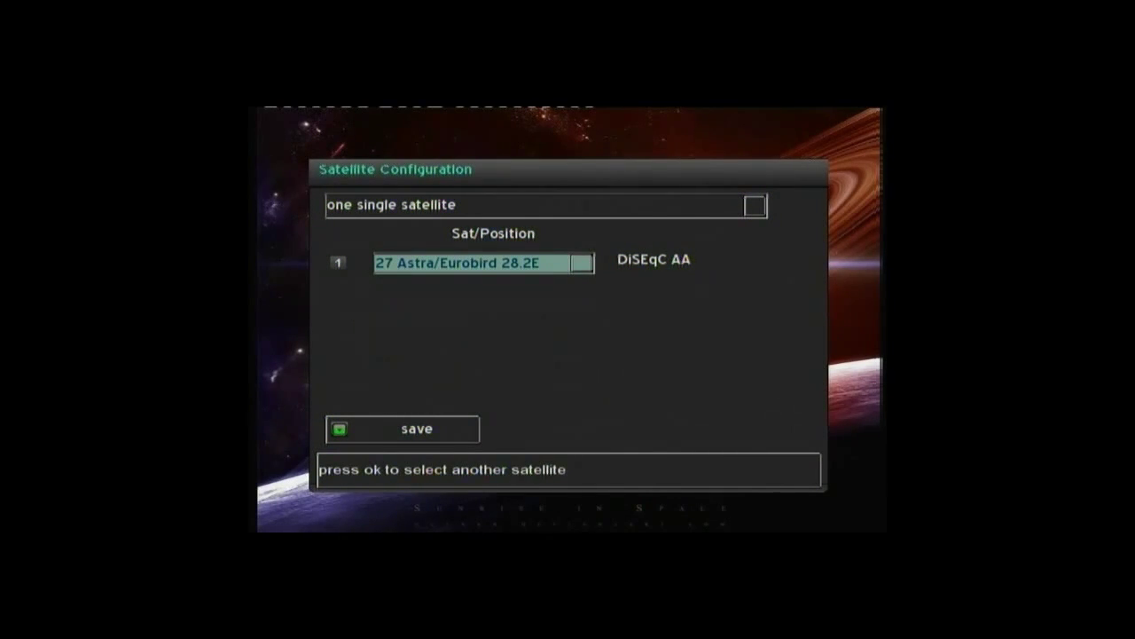
{"action": "key", "text": "Escape"}
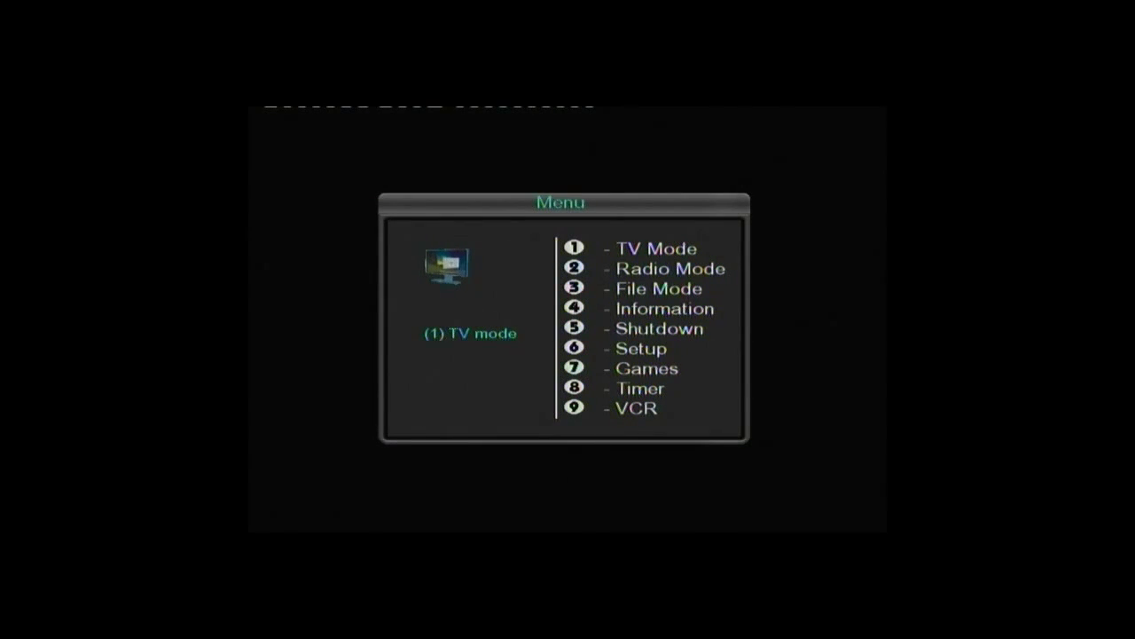
Check the DHCP network settings in Expert Setup > Communication Setup, then return to the main menu
{"action": "key", "text": "6"}
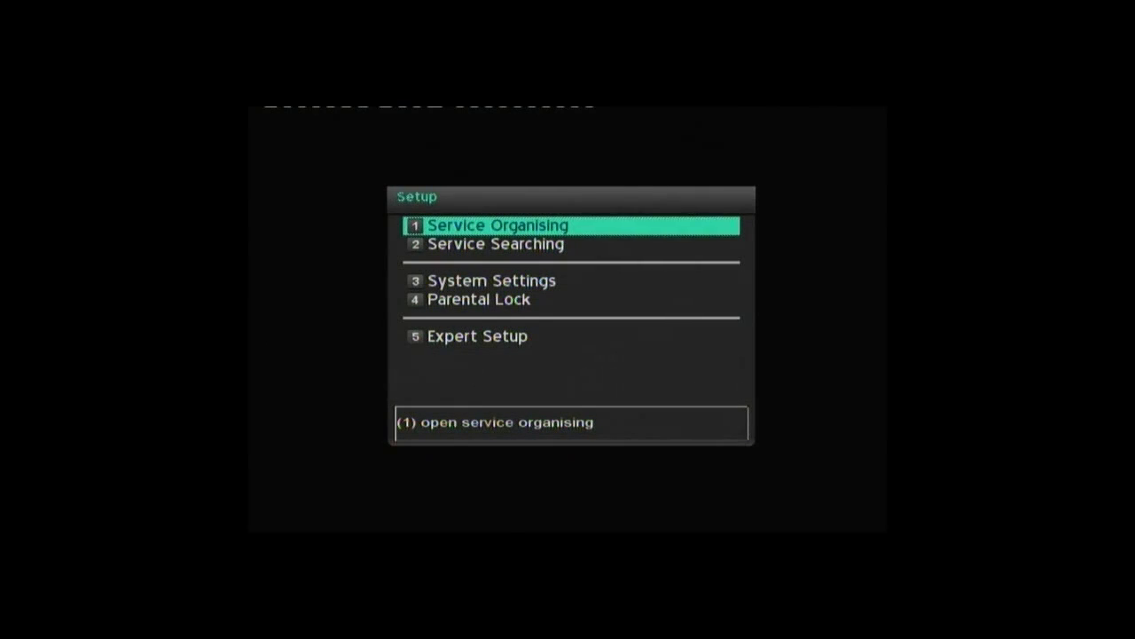
{"action": "key", "text": "Down"}
{"action": "key", "text": "Down"}
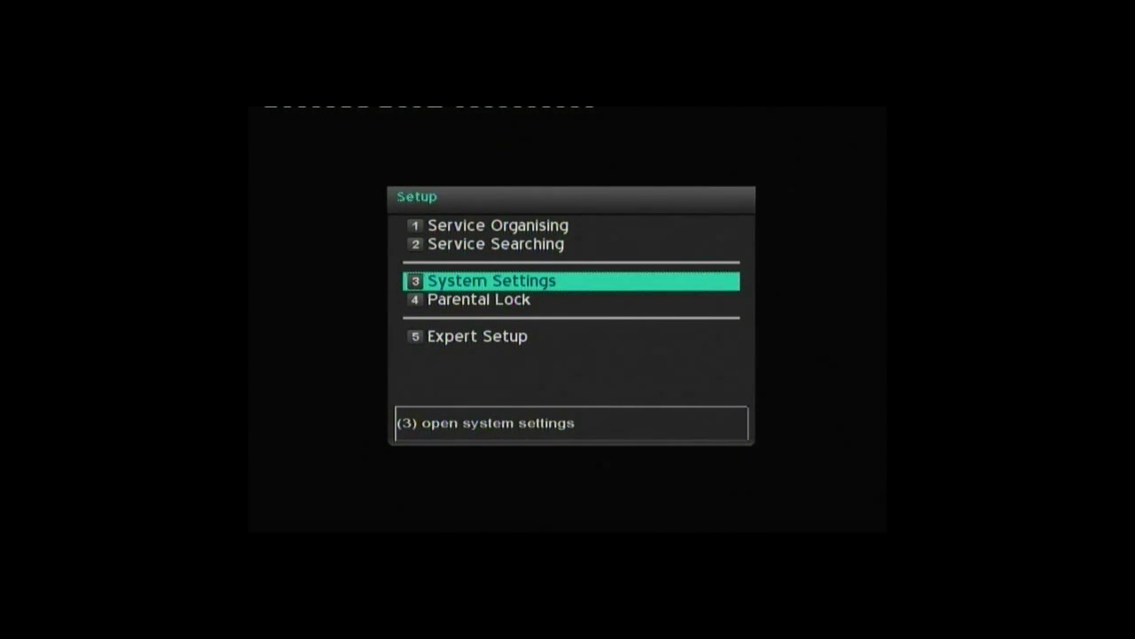
{"action": "key", "text": "Down"}
{"action": "key", "text": "Down"}
{"action": "key", "text": "Return"}
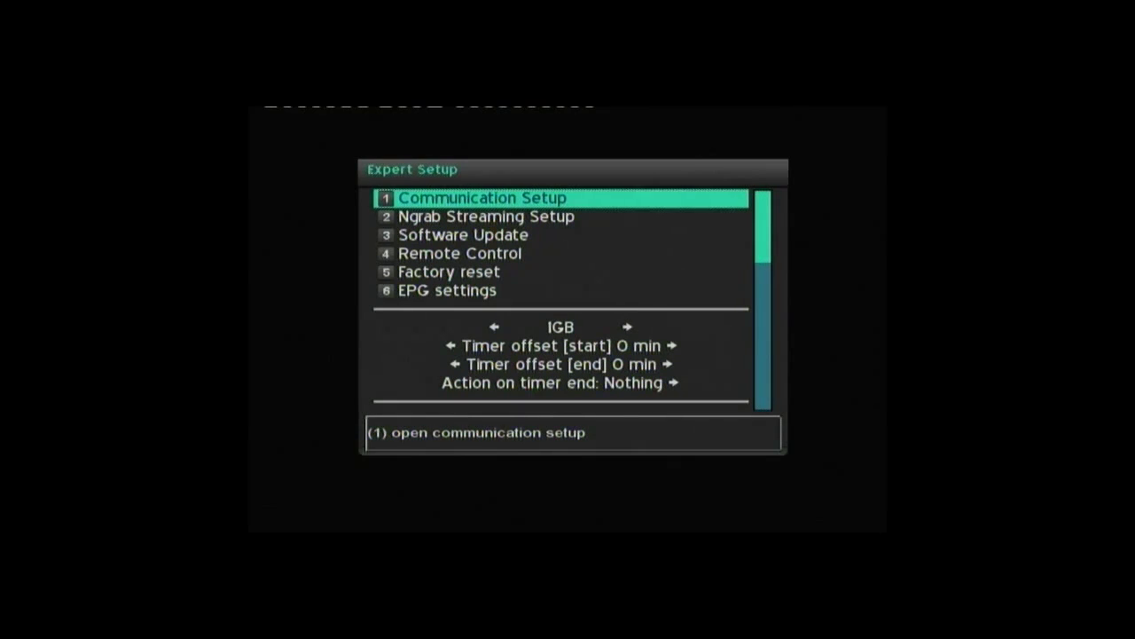
{"action": "key", "text": "Return"}
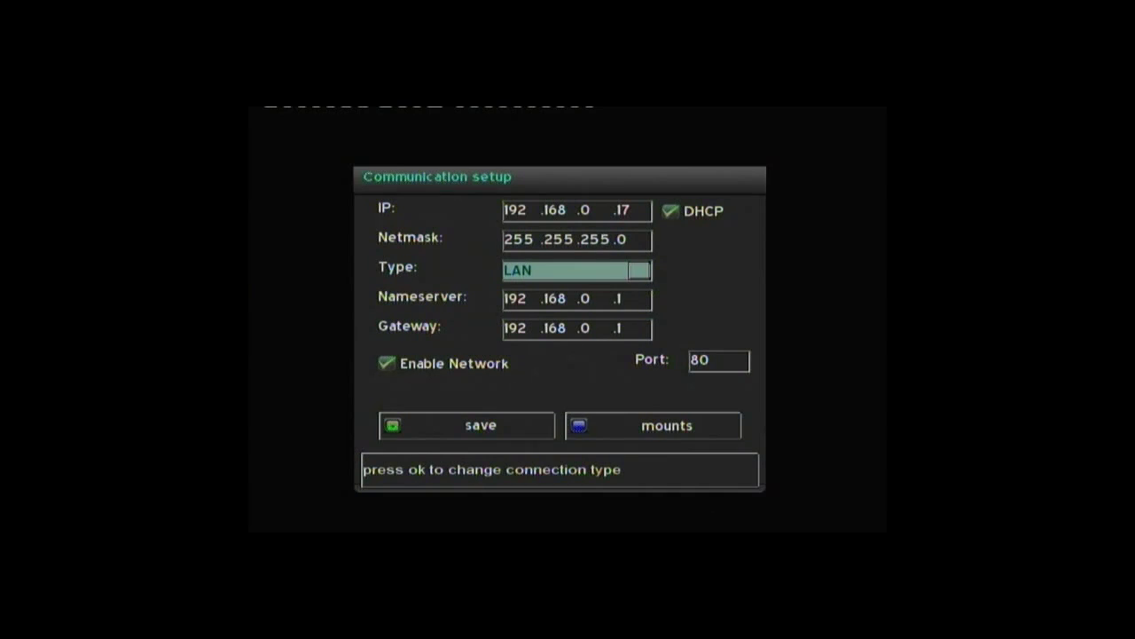
{"action": "key", "text": "Escape"}
{"action": "key", "text": "Escape"}
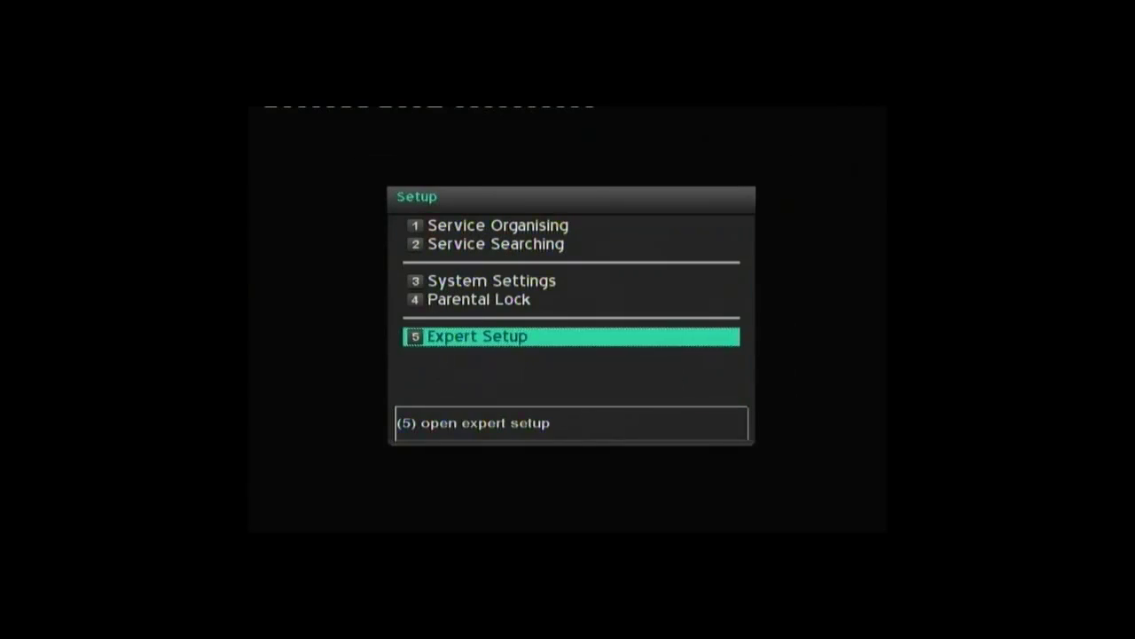
{"action": "key", "text": "Escape"}
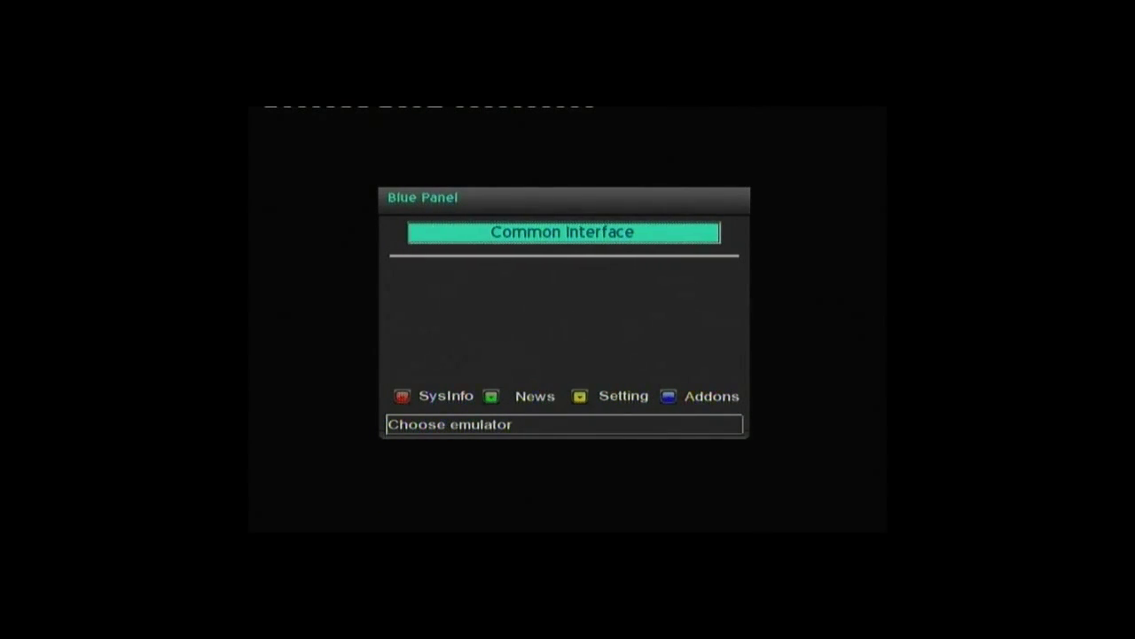
Download the CCcam_2.2.1 emulator from the internet server in the Evolution download panel
{"action": "key", "text": "b"}
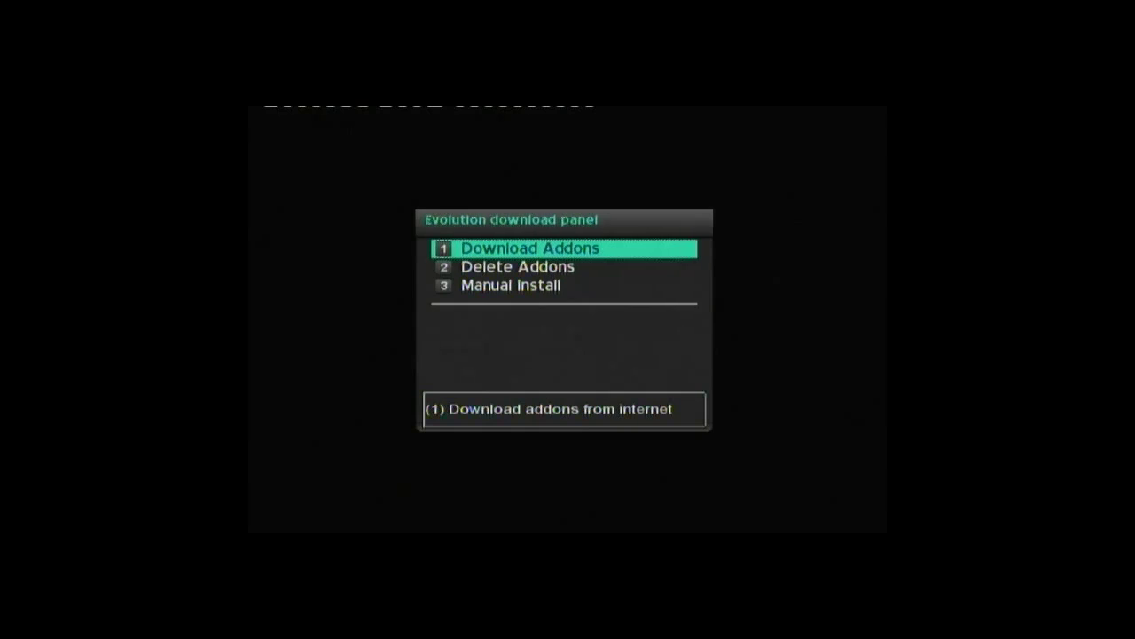
{"action": "key", "text": "Return"}
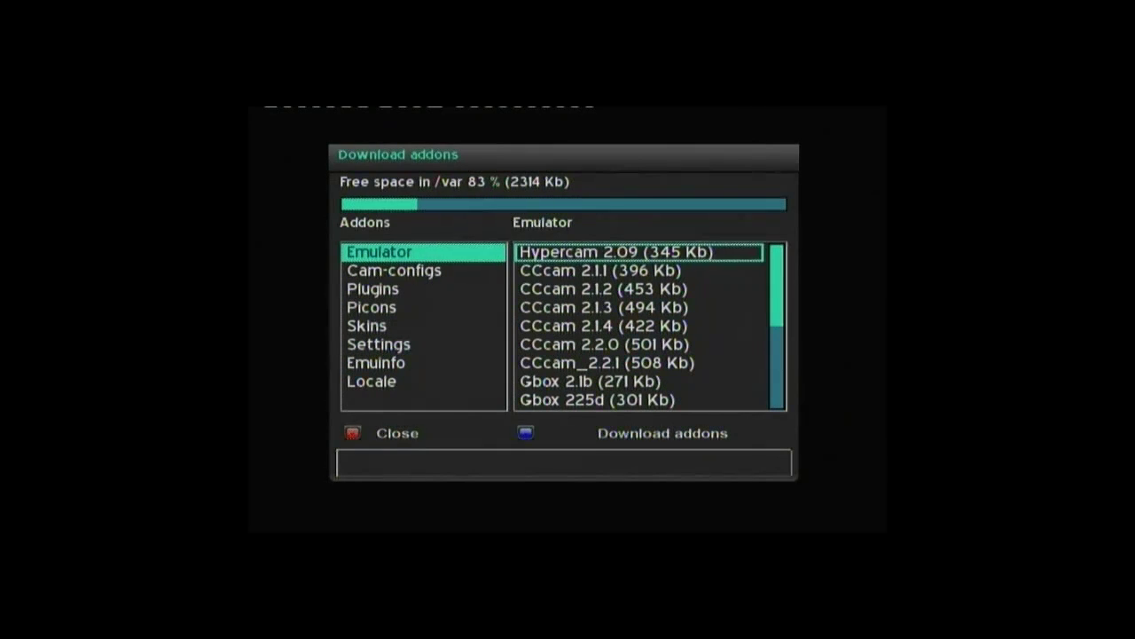
{"action": "key", "text": "Right"}
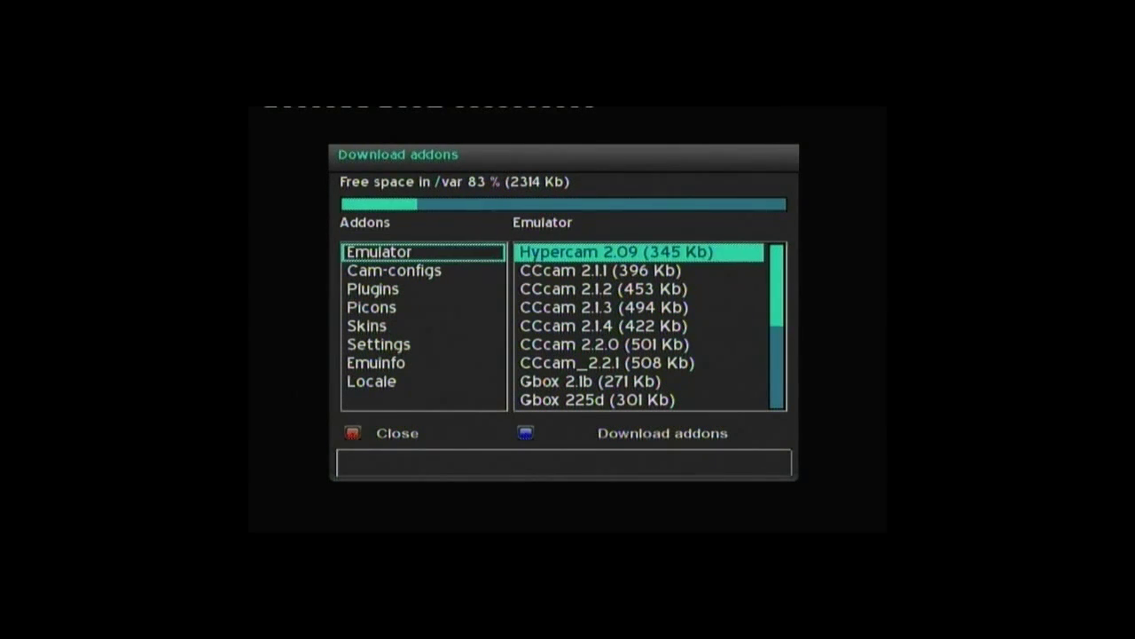
{"action": "key", "text": "Down"}
{"action": "key", "text": "Down"}
{"action": "key", "text": "Down"}
{"action": "key", "text": "Down"}
{"action": "key", "text": "Down"}
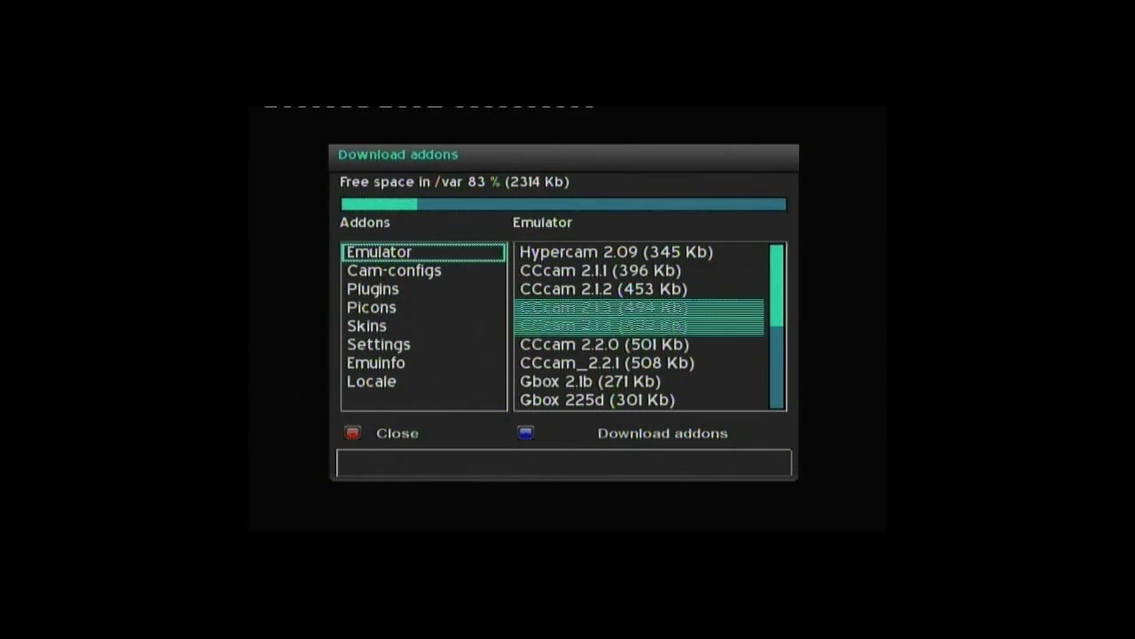
{"action": "key", "text": "Down"}
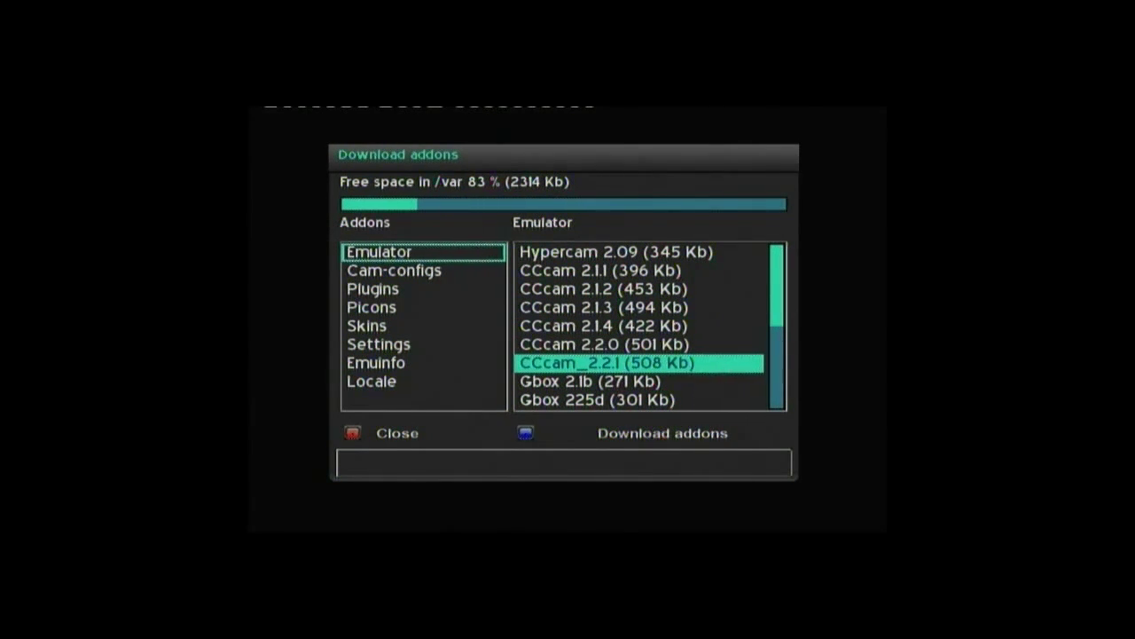
{"action": "key", "text": "Return"}
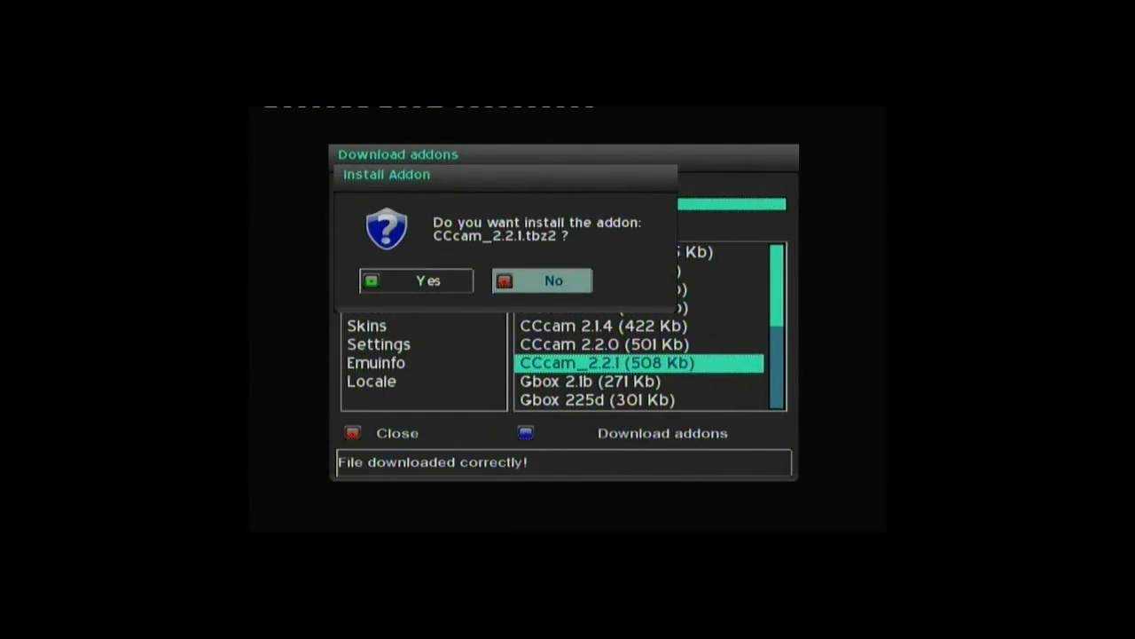
Accept installing the CCcam 2.2.1 addon and return to the download panel
{"action": "key", "text": "Left"}
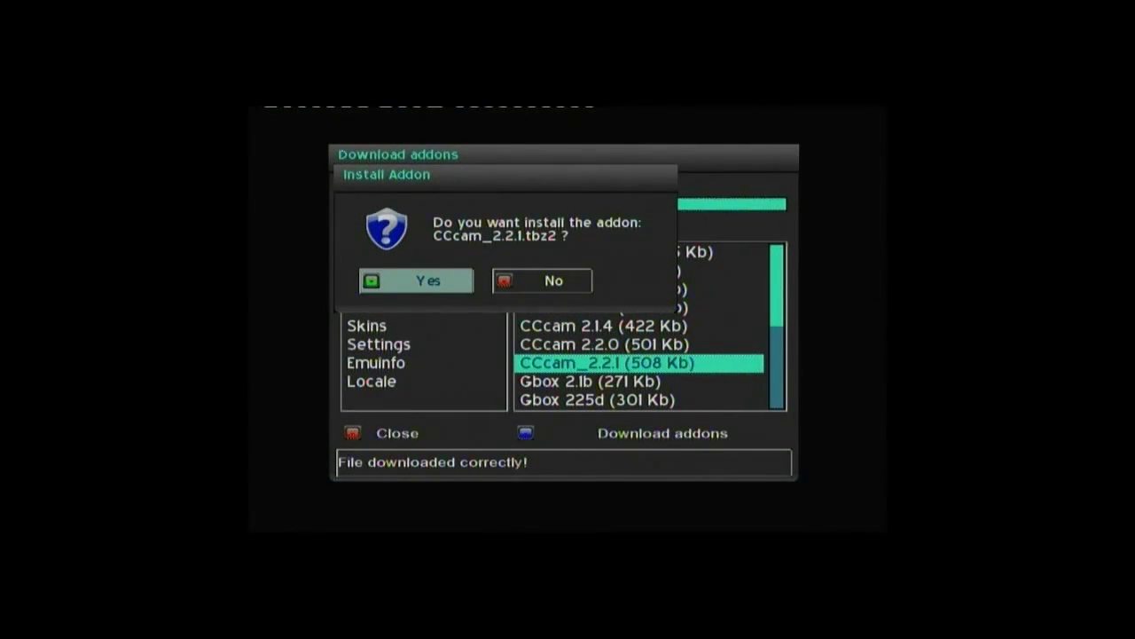
{"action": "key", "text": "Return"}
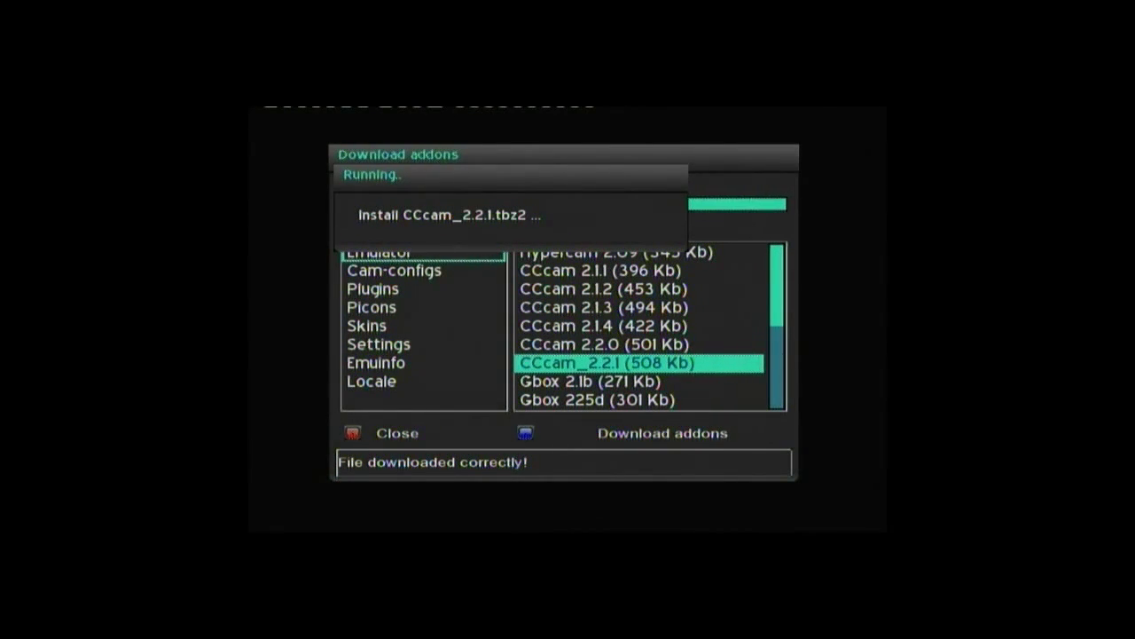
{"action": "key", "text": "Escape"}
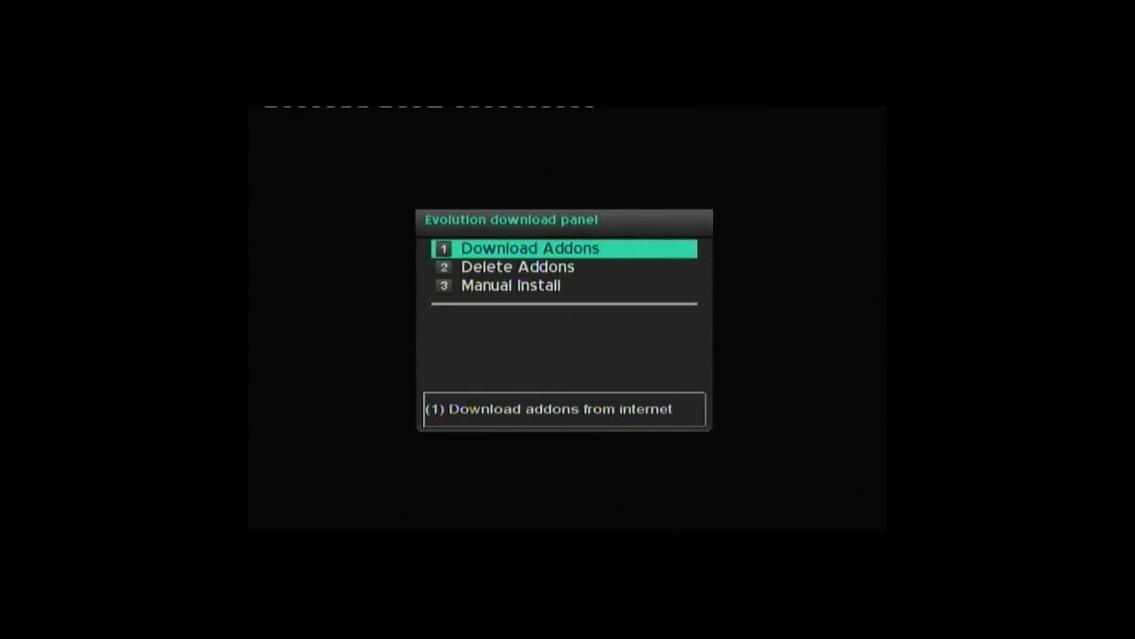
Back in the Blue Panel, switch the active cam from Common Interface to CCcam 2.2.1
{"action": "key", "text": "Escape"}
{"action": "key", "text": "Right"}
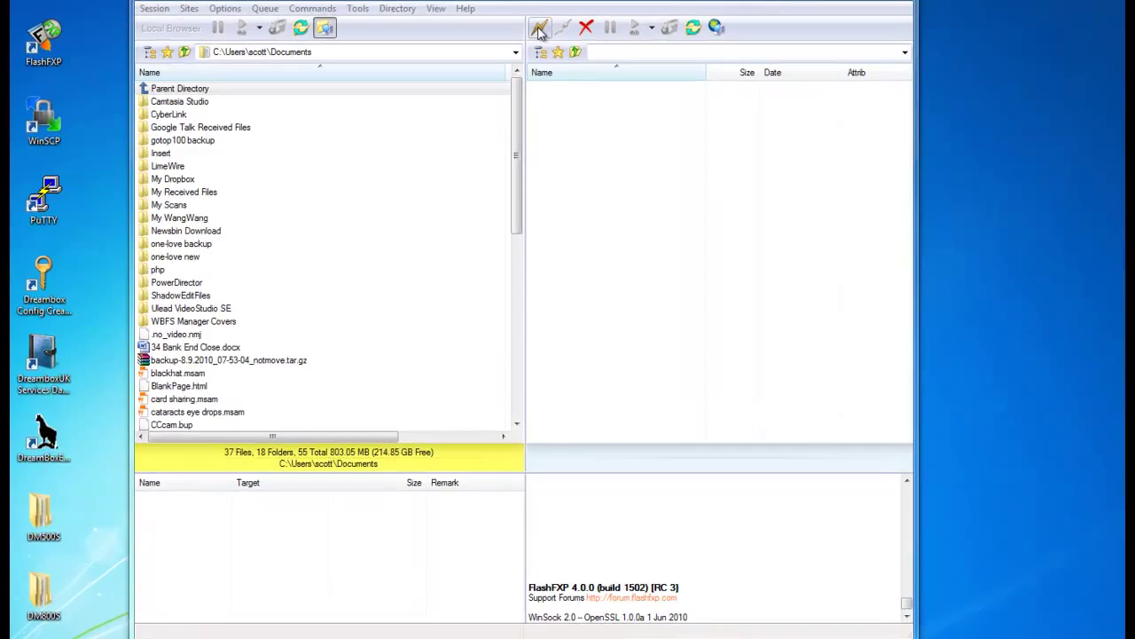
Quick-connect over FTP to 192.168.0.17 and browse to the remote /var/etc/ folder
{"action": "left_click", "coordinate": [543, 59]}
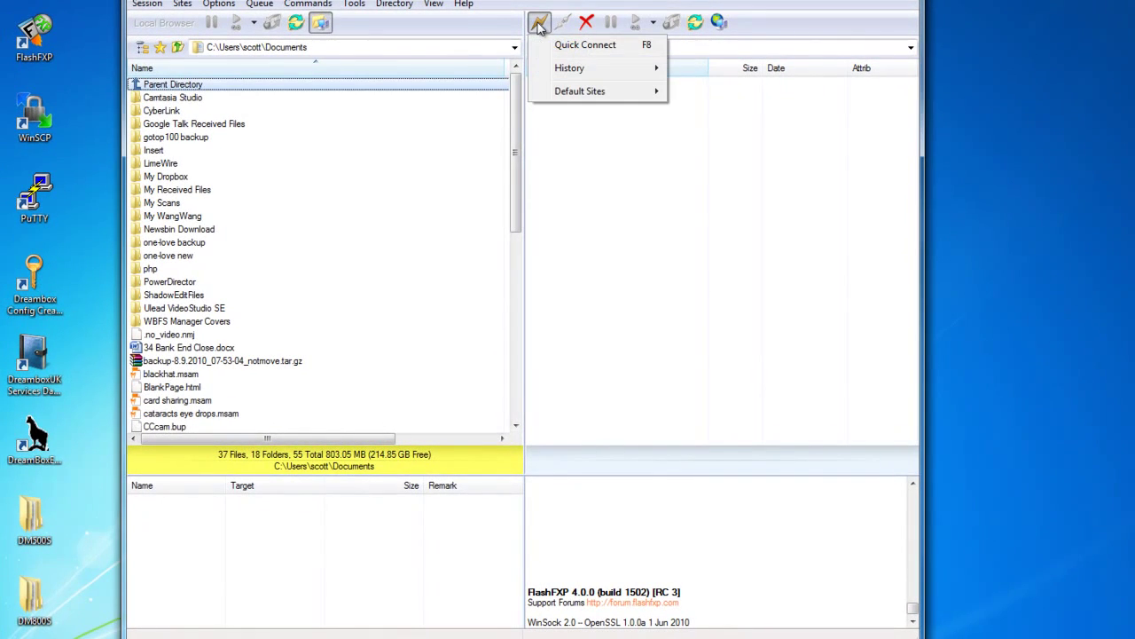
{"action": "left_click", "coordinate": [578, 50]}
{"action": "left_click", "coordinate": [554, 239]}
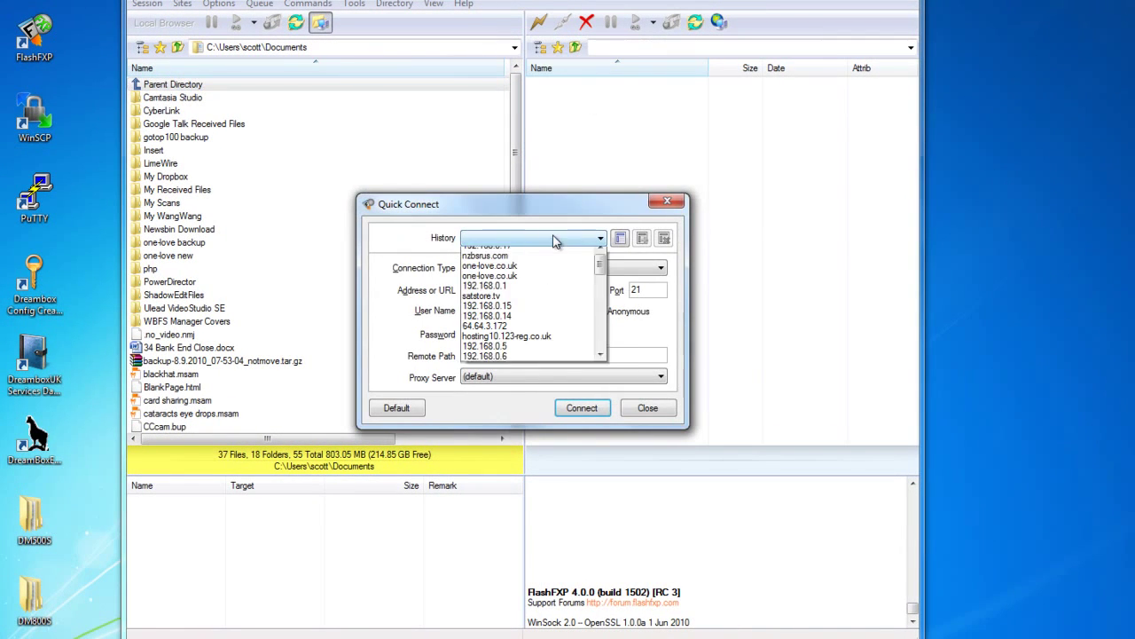
{"action": "left_click", "coordinate": [510, 248]}
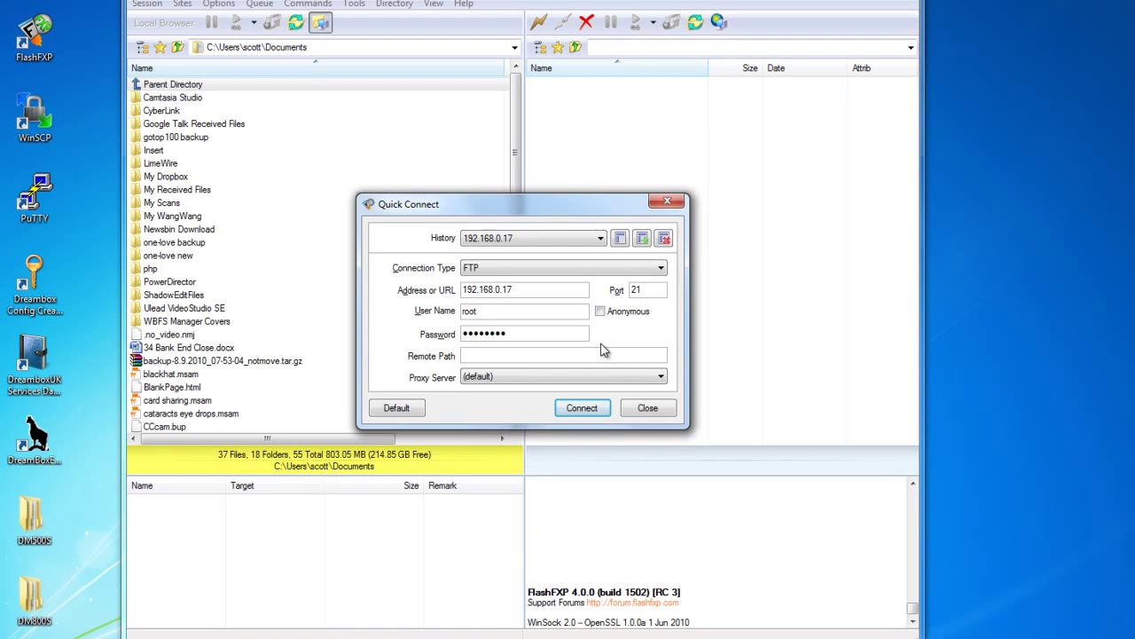
{"action": "left_click", "coordinate": [595, 408]}
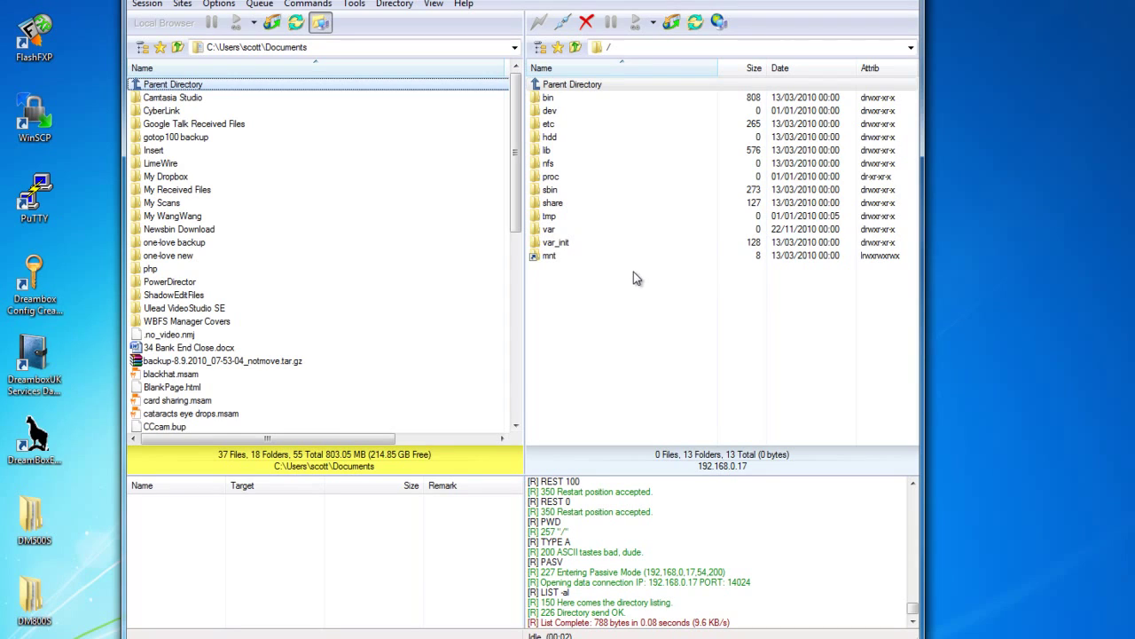
{"action": "double_click", "coordinate": [552, 231]}
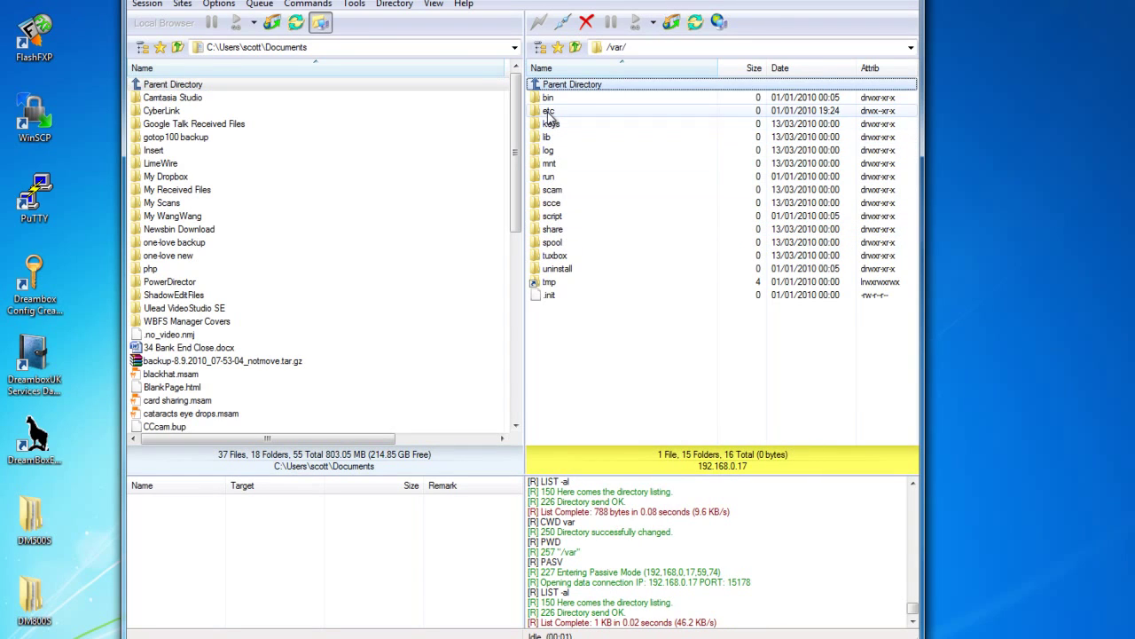
{"action": "double_click", "coordinate": [549, 112]}
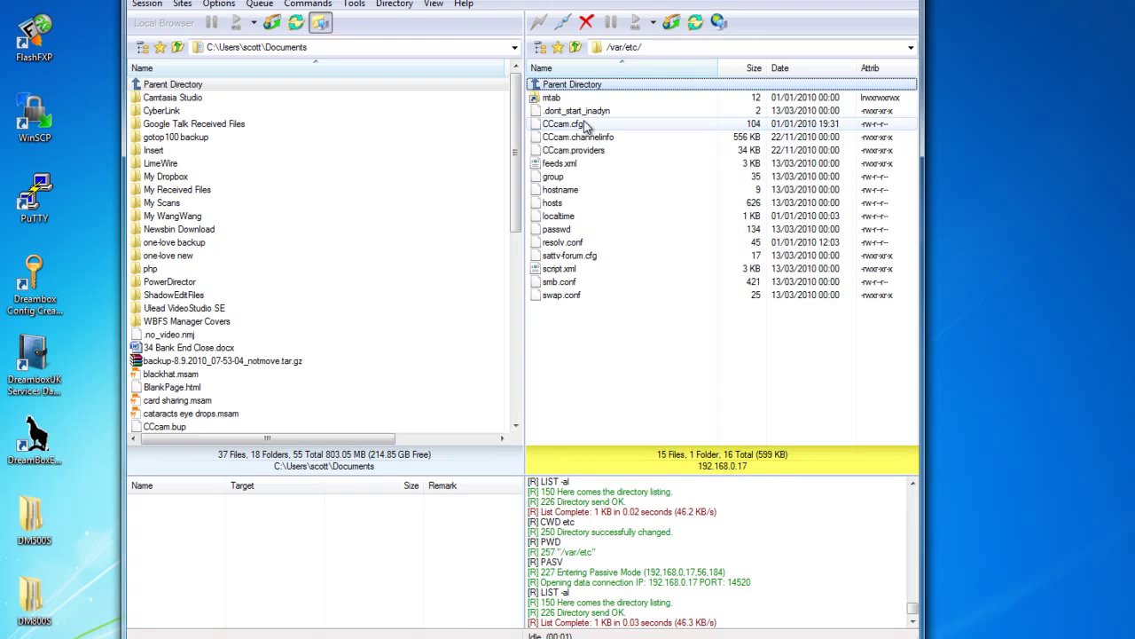
Open the remote CCcam.cfg in FlashFXP's Text Editor via its right-click Edit command
{"action": "left_click", "coordinate": [576, 126]}
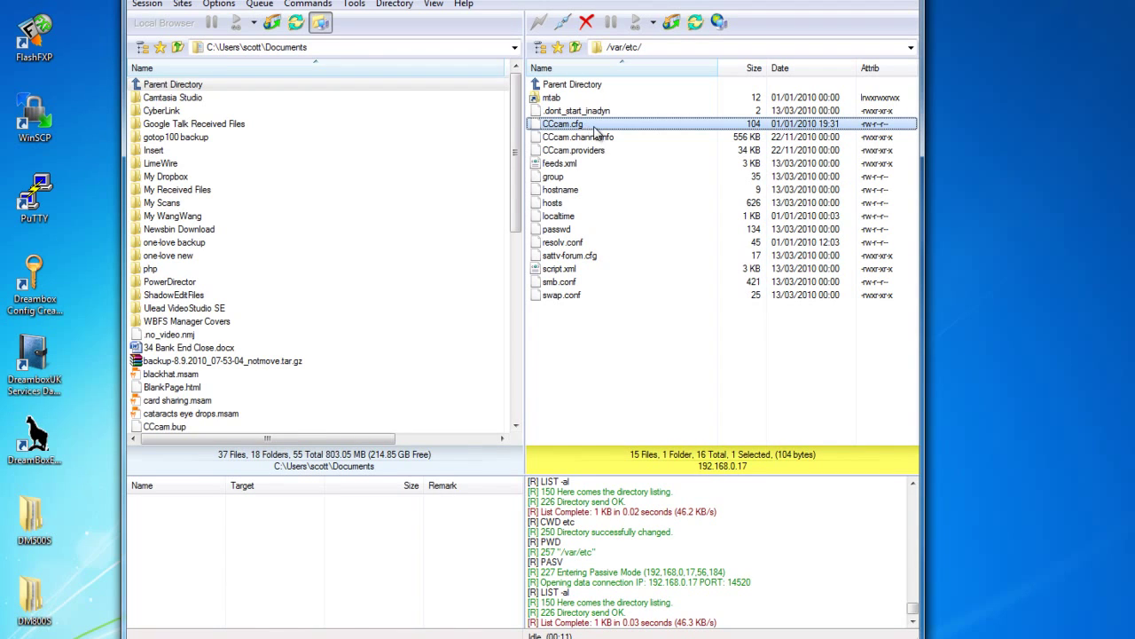
{"action": "right_click", "coordinate": [576, 130]}
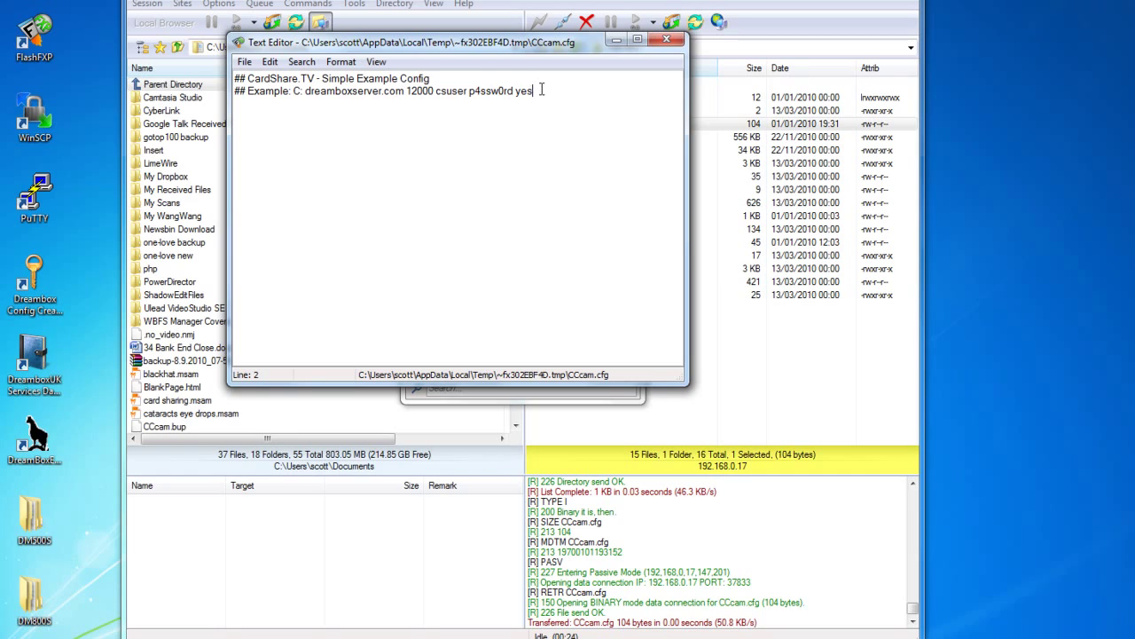
Copy the example C: line for dreamboxserver.com port 12000 onto its own line and delete both comment lines
{"action": "left_click_drag", "start_coordinate": [538, 91], "coordinate": [385, 81]}
{"action": "left_click_drag", "start_coordinate": [298, 92], "coordinate": [293, 92]}
{"action": "right_click", "coordinate": [305, 90]}
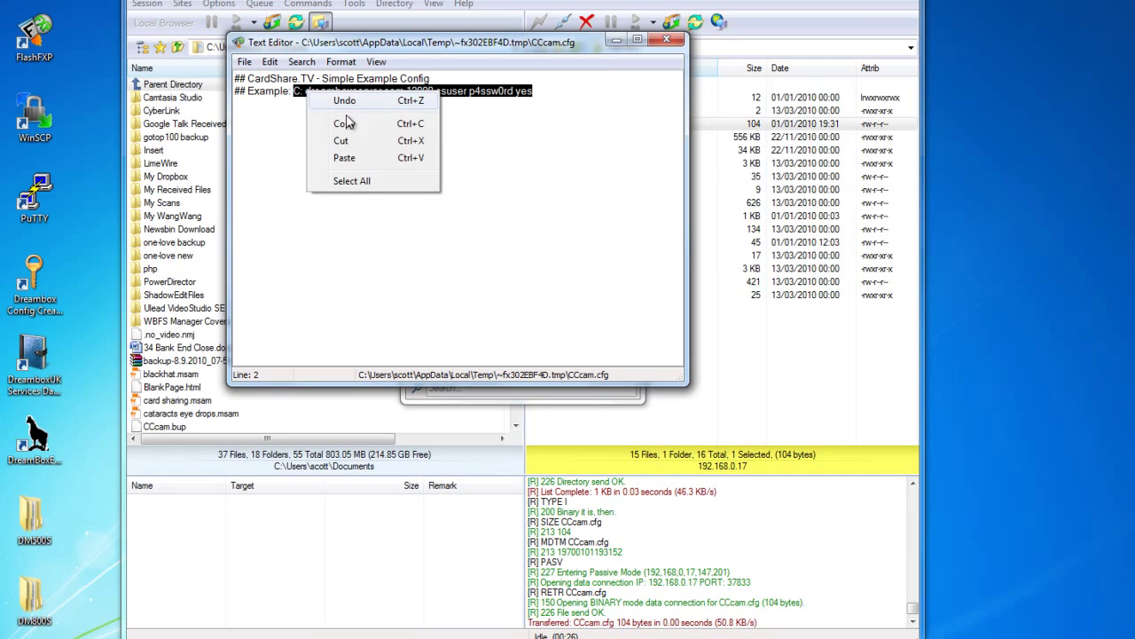
{"action": "left_click", "coordinate": [325, 123]}
{"action": "left_click", "coordinate": [552, 92]}
{"action": "key", "text": "Return"}
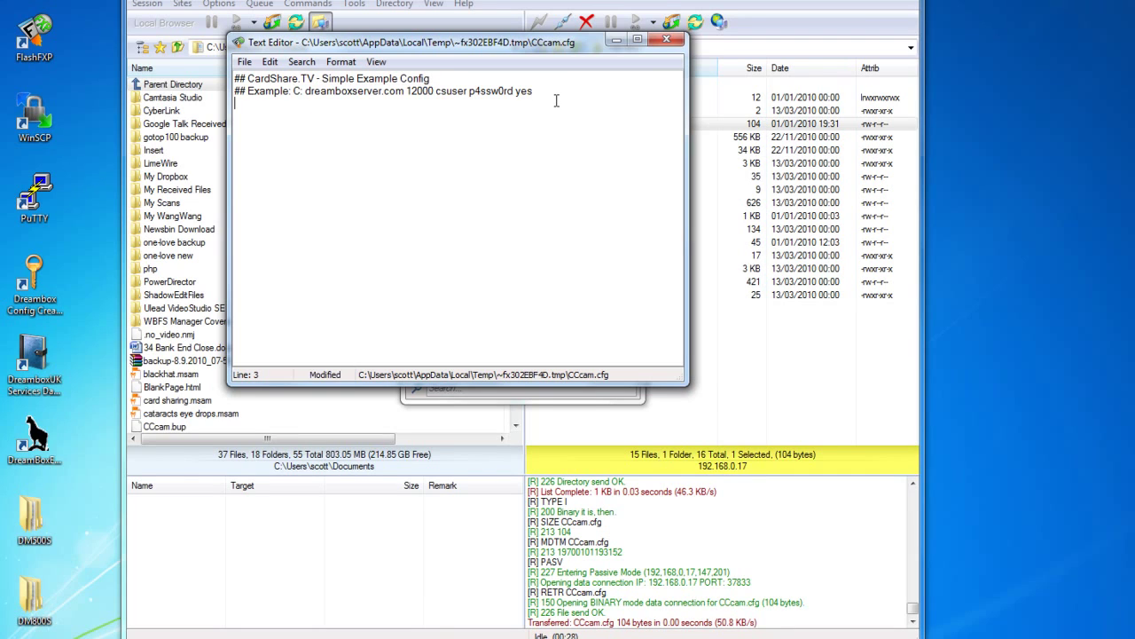
{"action": "key", "text": "ctrl+v"}
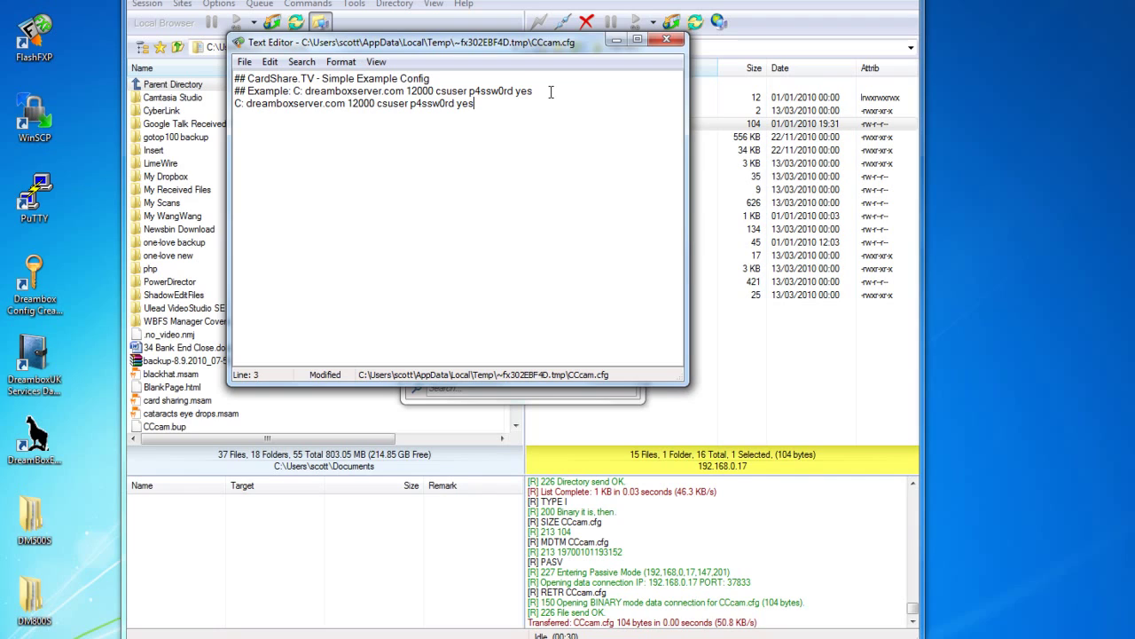
{"action": "left_click_drag", "start_coordinate": [552, 91], "coordinate": [2, 35]}
{"action": "key", "text": "Delete"}
{"action": "key", "text": "Delete"}
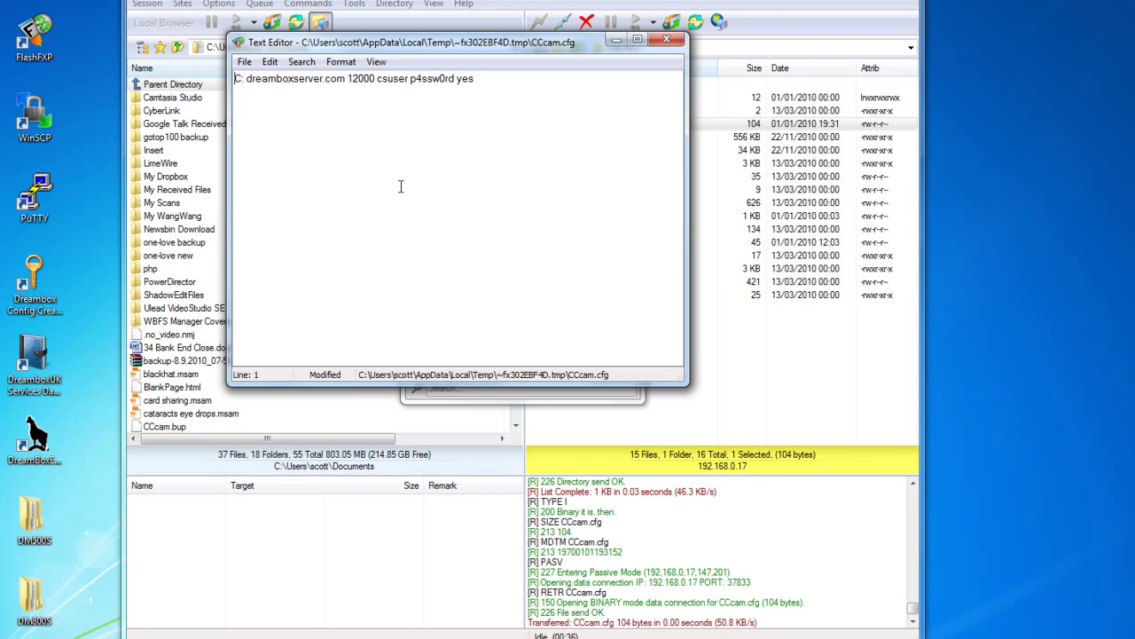
Save the edited CCcam.cfg back to the receiver, dismiss Active Edits, and close FlashFXP
{"action": "left_click", "coordinate": [667, 41]}
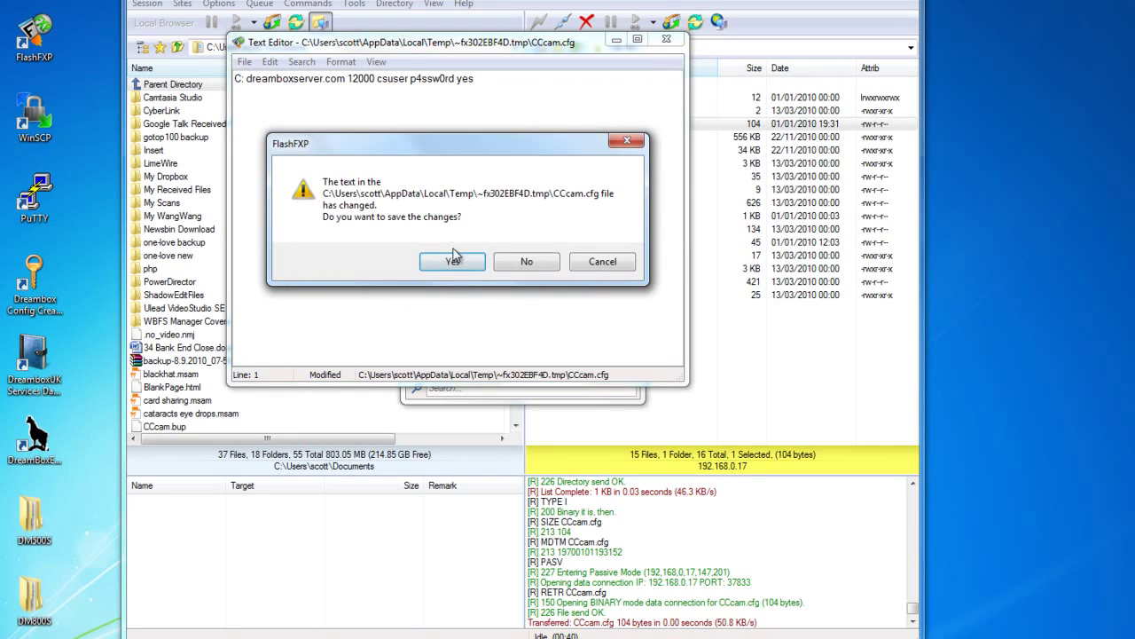
{"action": "left_click", "coordinate": [382, 260]}
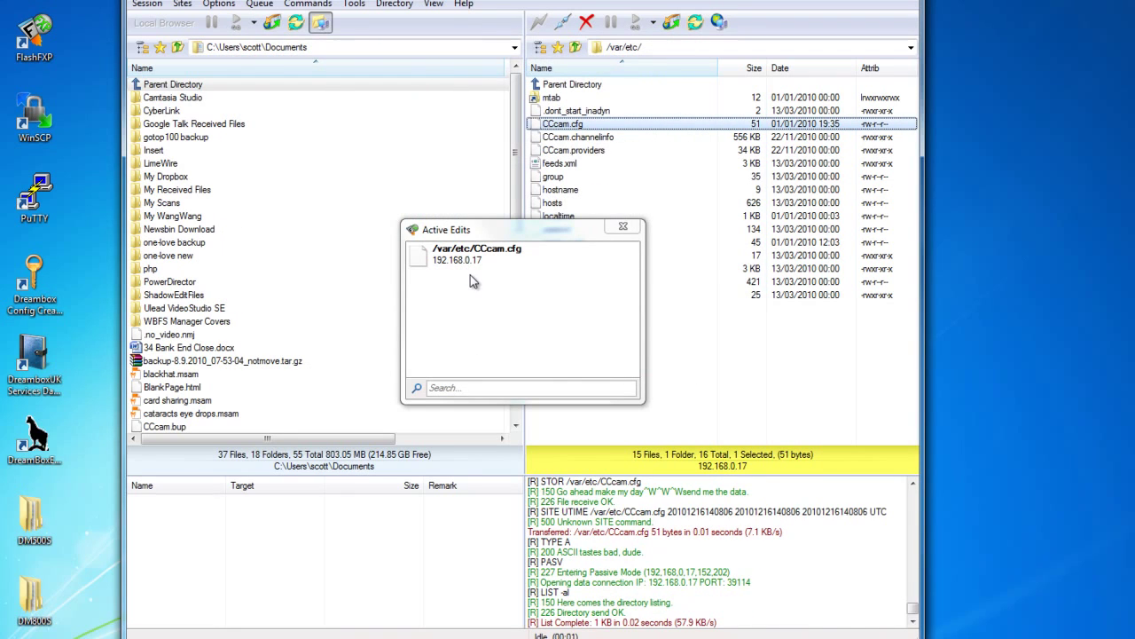
{"action": "left_click", "coordinate": [614, 232]}
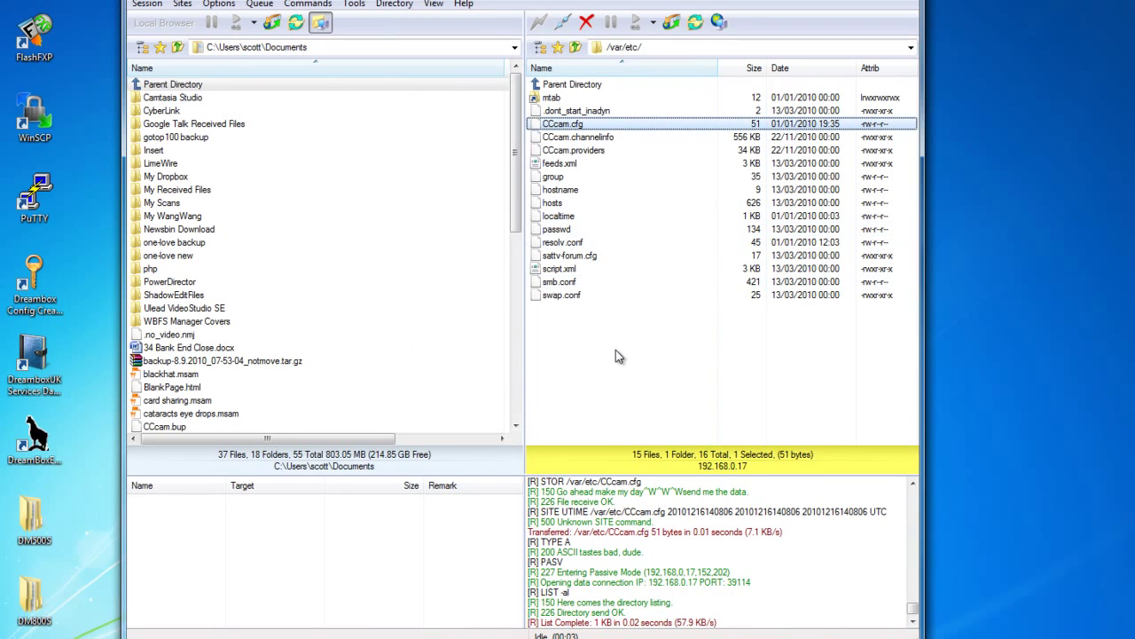
{"action": "left_click", "coordinate": [615, 351]}
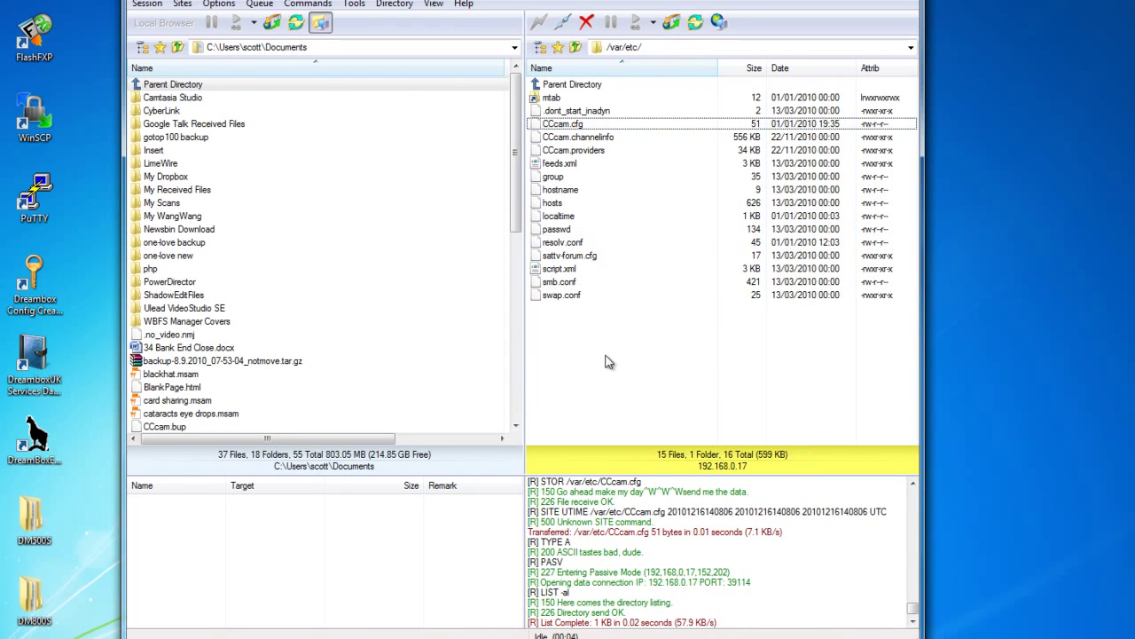
{"action": "left_click", "coordinate": [903, 4]}
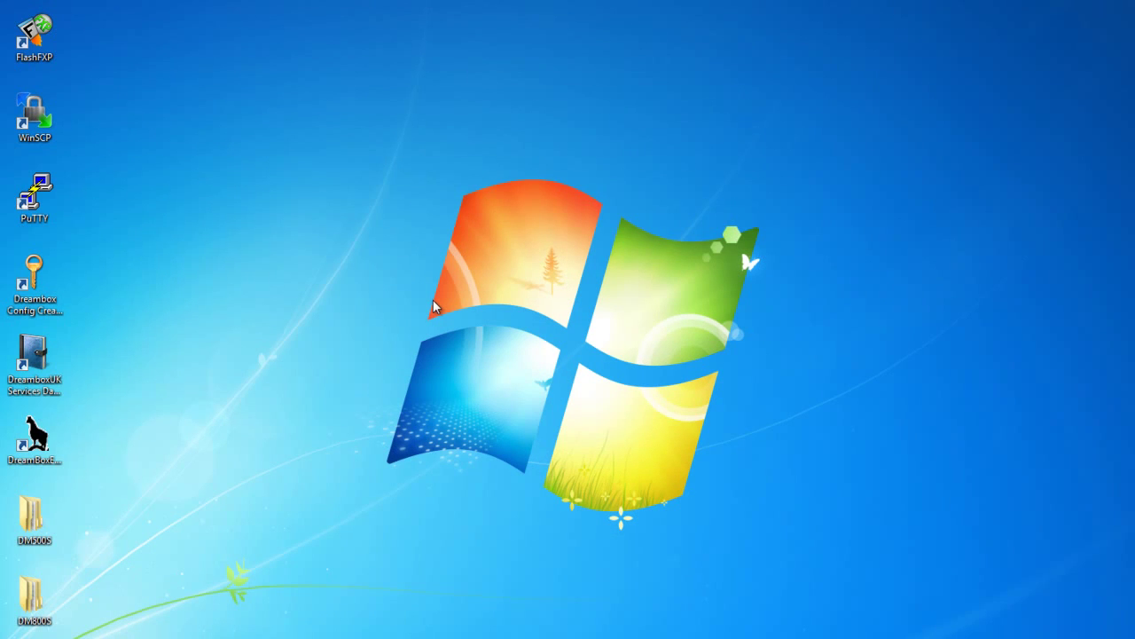